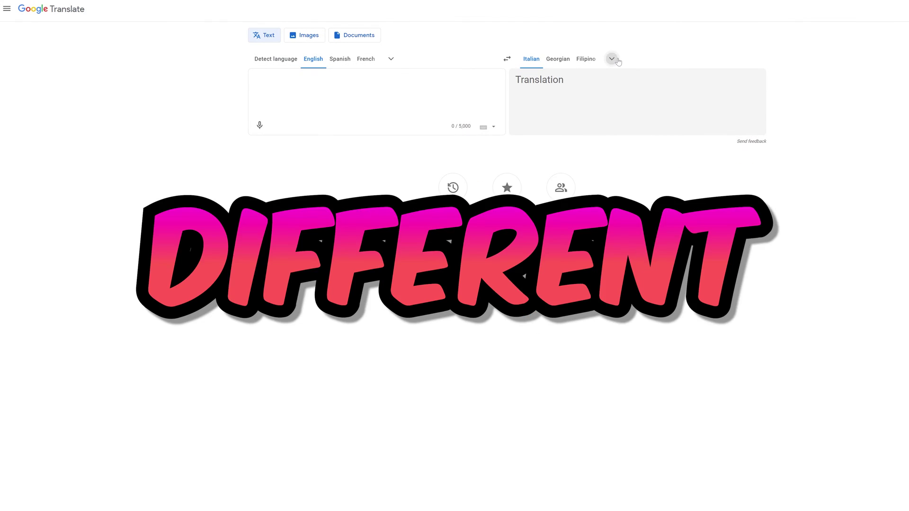
# Paste the English fisherman story, translate it to Japanese, and copy the Japanese translation.
pyautogui.click(612, 59)
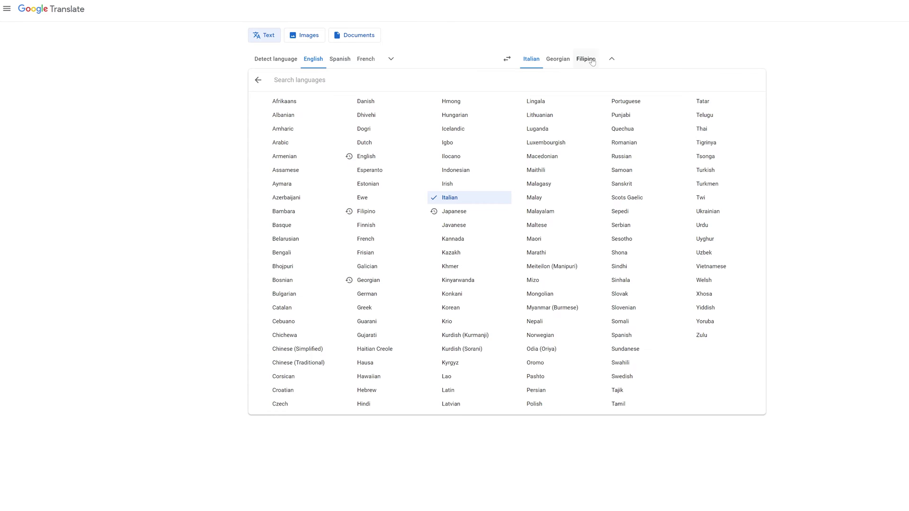
pyautogui.click(611, 59)
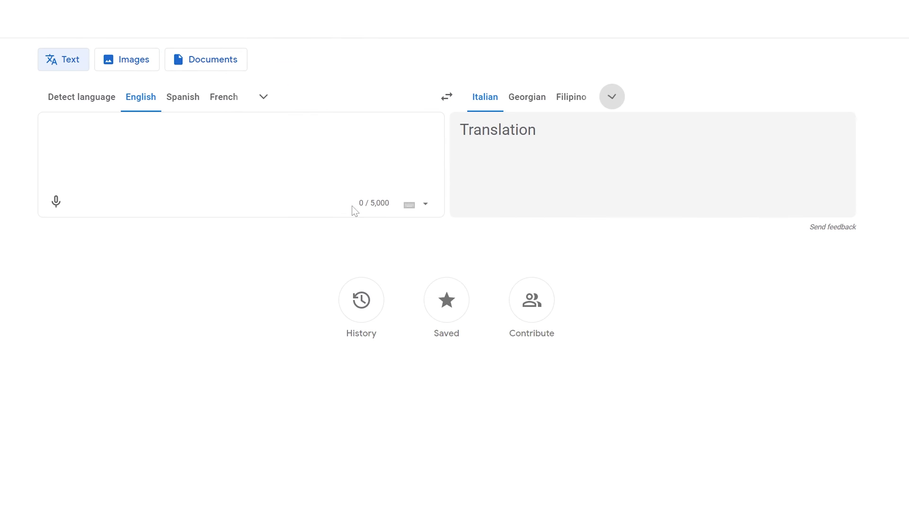
pyautogui.click(264, 149)
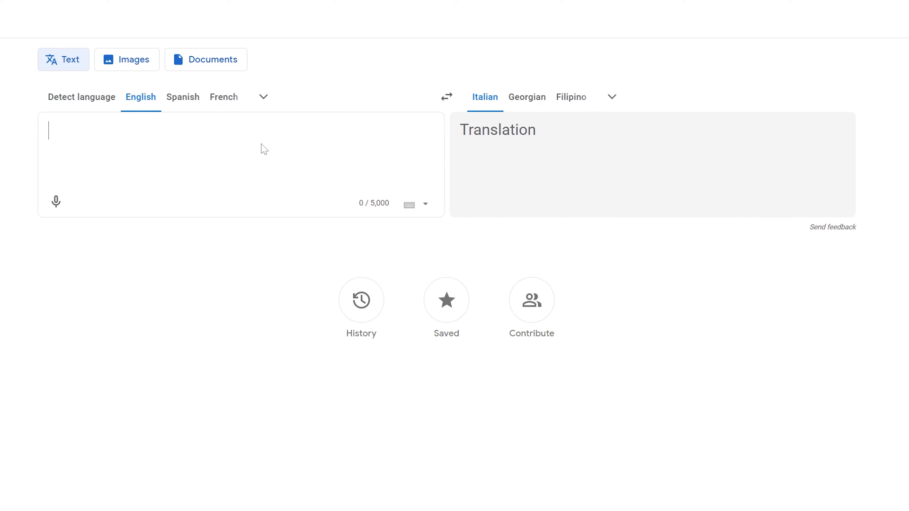
pyautogui.write('When a humble fisherman frees a goldfish from a trap, he is promised that his wish will come true. He does not seek wealth, but happiness. Fish is impressed and transforms his poor village into a thriving town. At the end of the story, the narrator says: "Like the fisherman cherished his blessings. If you enjoyed this video, please like it and subscribe. See you in the next video, bye!"')
pyautogui.click(612, 96)
pyautogui.click(361, 338)
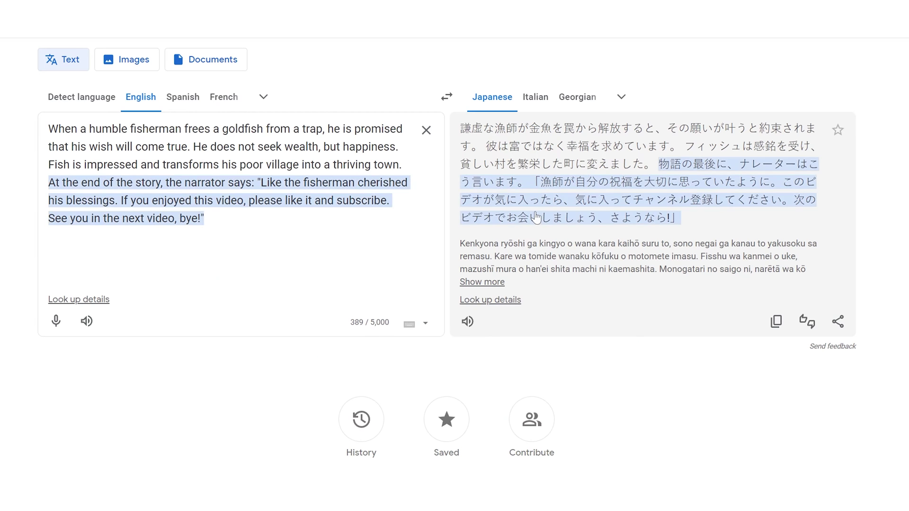
pyautogui.click(775, 321)
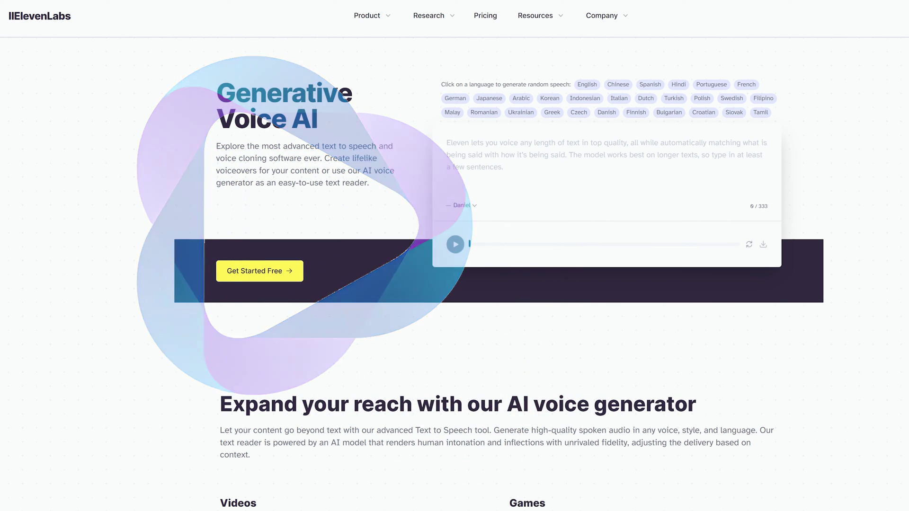
# Open the Text-to-Speech product page from the Product menu and scroll through it.
pyautogui.click(370, 16)
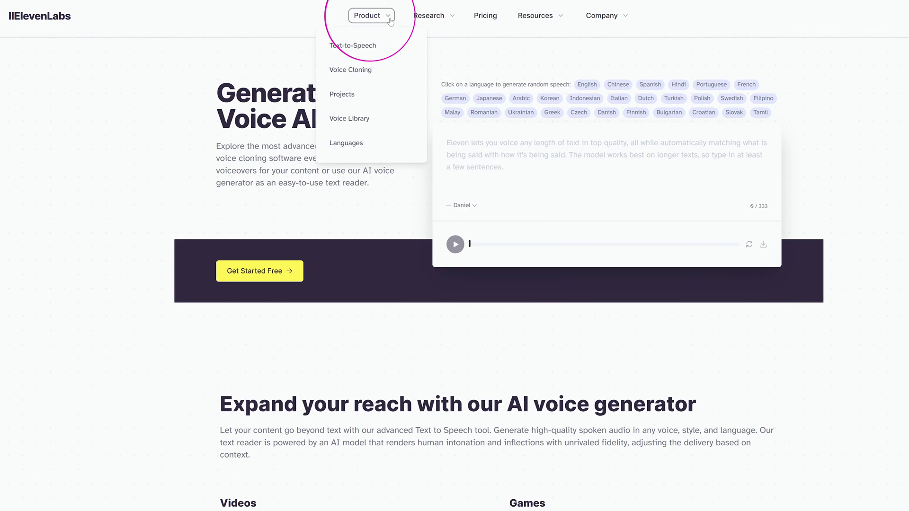
pyautogui.click(354, 45)
pyautogui.scroll(-9, 659, 276)
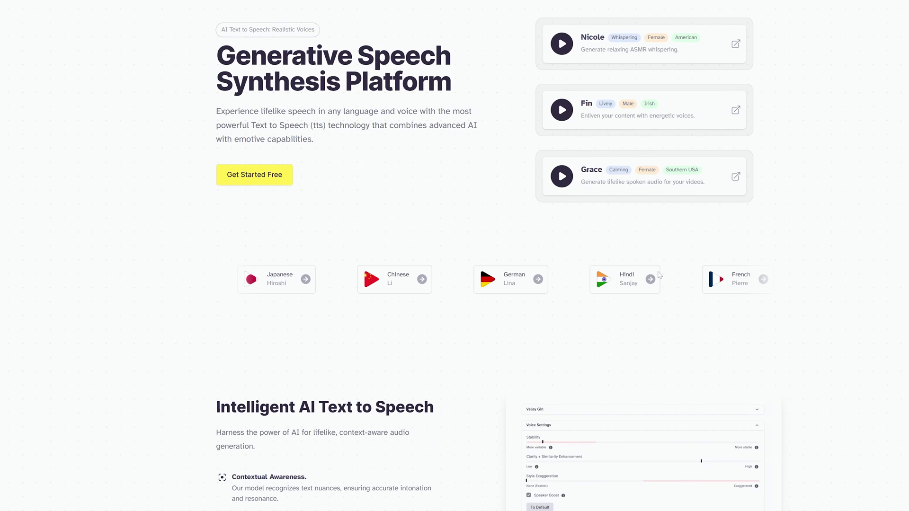
pyautogui.scroll(-10, 660, 276)
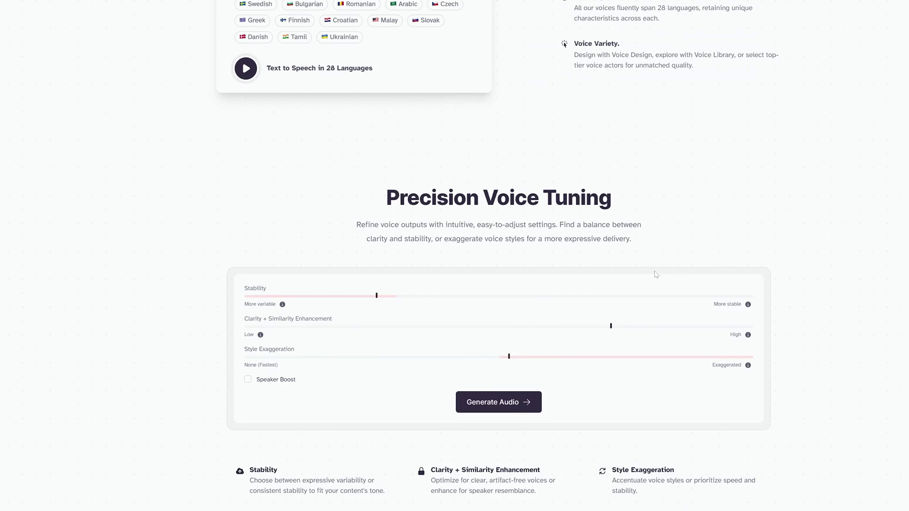
pyautogui.scroll(7, 520, 107)
pyautogui.scroll(12, 520, 106)
# Open the Voice Cloning product page and scroll through its Instant Voice Cloning section.
pyautogui.click(370, 15)
pyautogui.click(371, 69)
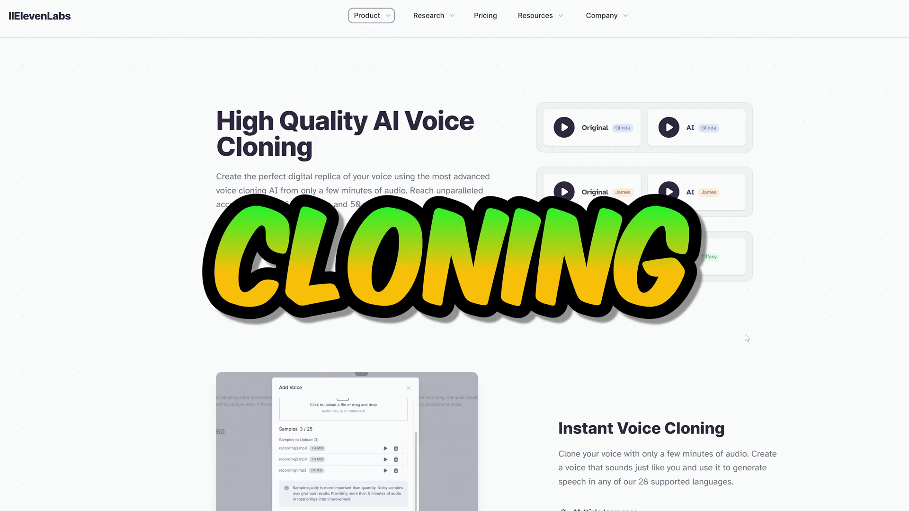
pyautogui.scroll(-8, 742, 343)
pyautogui.scroll(-12, 743, 343)
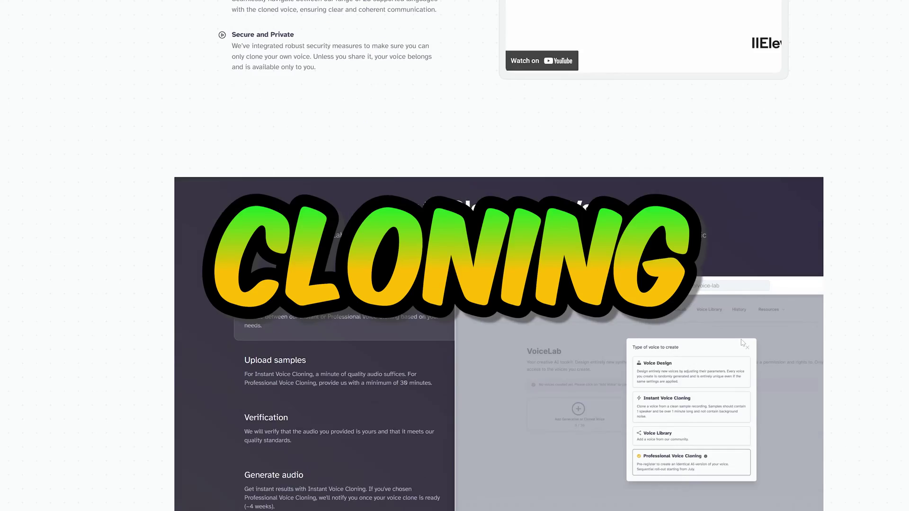
pyautogui.scroll(15, 739, 342)
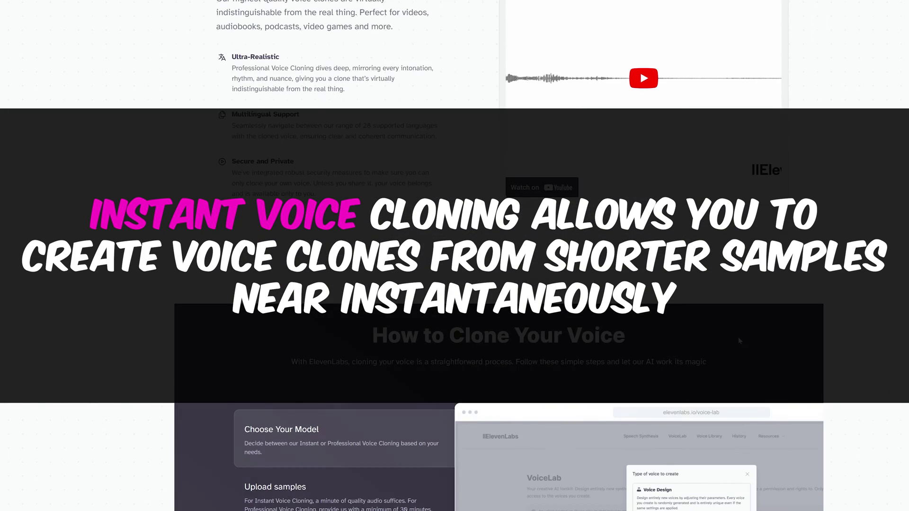
pyautogui.scroll(2, 737, 341)
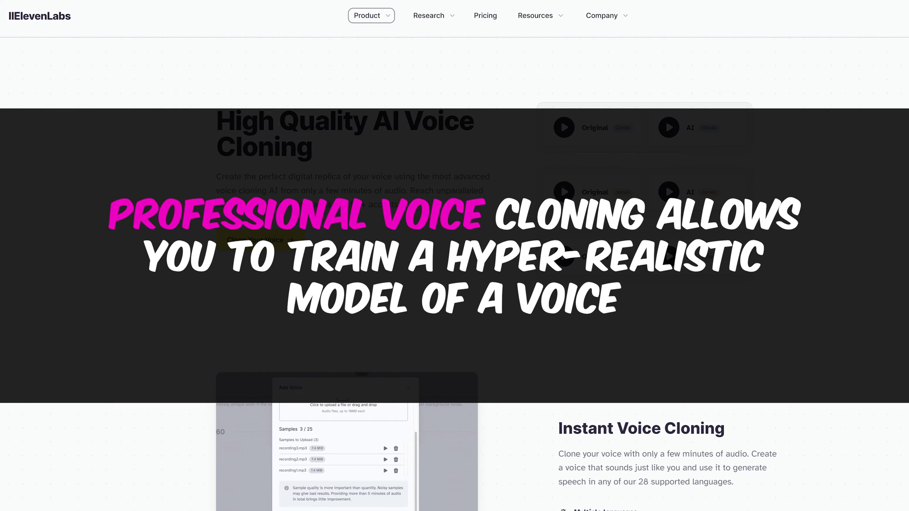
# Browse the Pricing plan cards, then open the Speech Synthesis workspace.
pyautogui.click(488, 16)
pyautogui.scroll(-2, 505, 95)
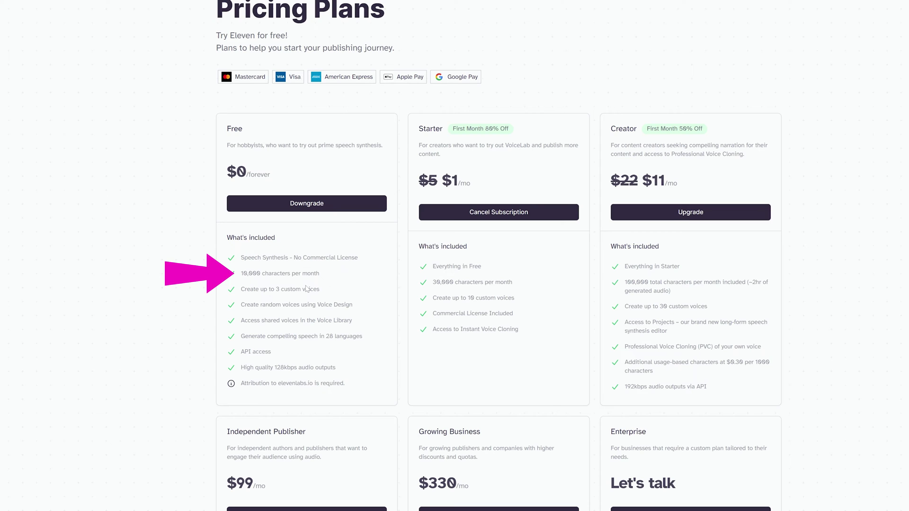
pyautogui.click(440, 176)
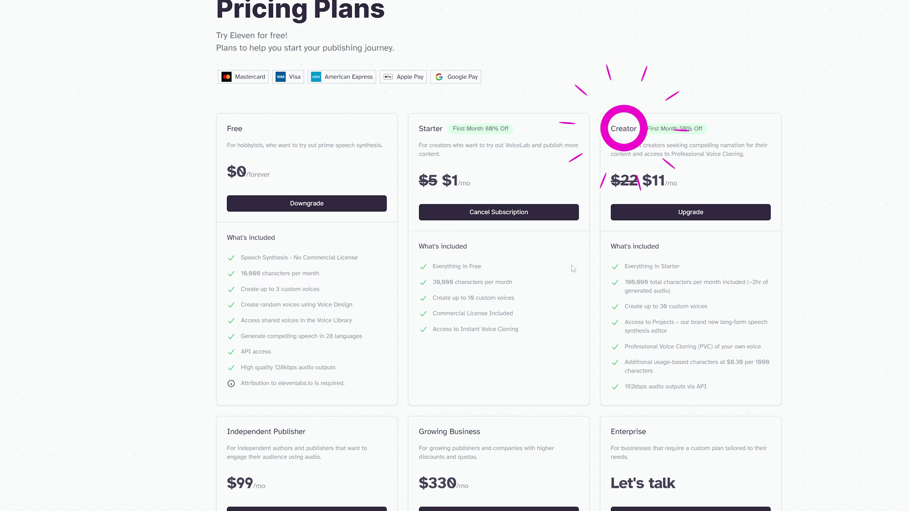
pyautogui.scroll(-5, 698, 246)
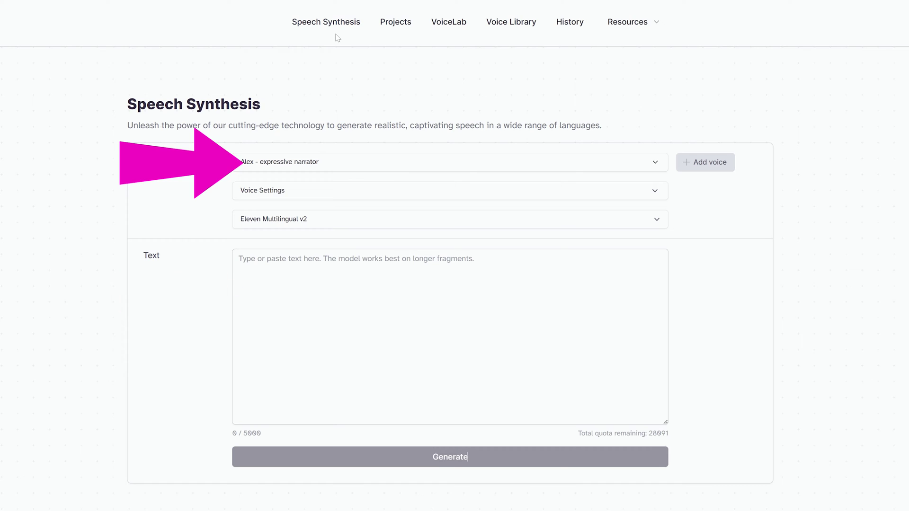
# Visit the Projects and VoiceLab sections, then scroll through the Voice Library.
pyautogui.click(396, 21)
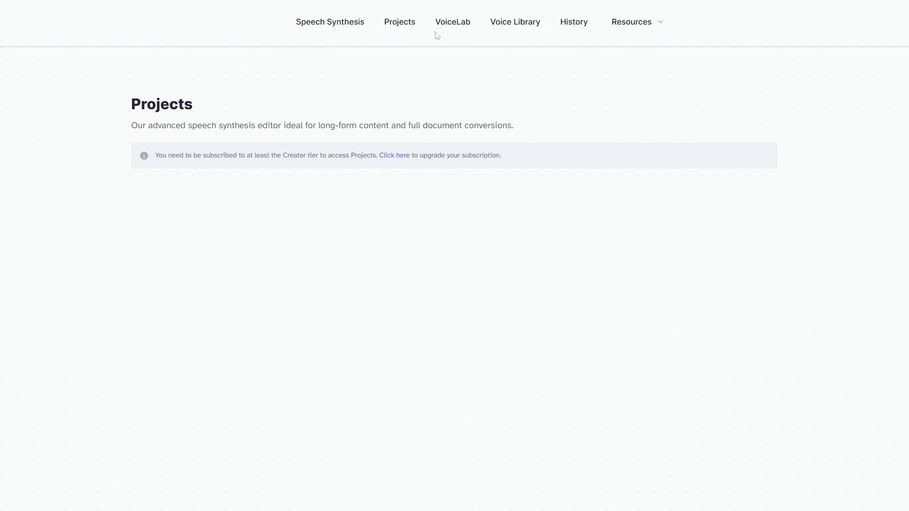
pyautogui.click(455, 21)
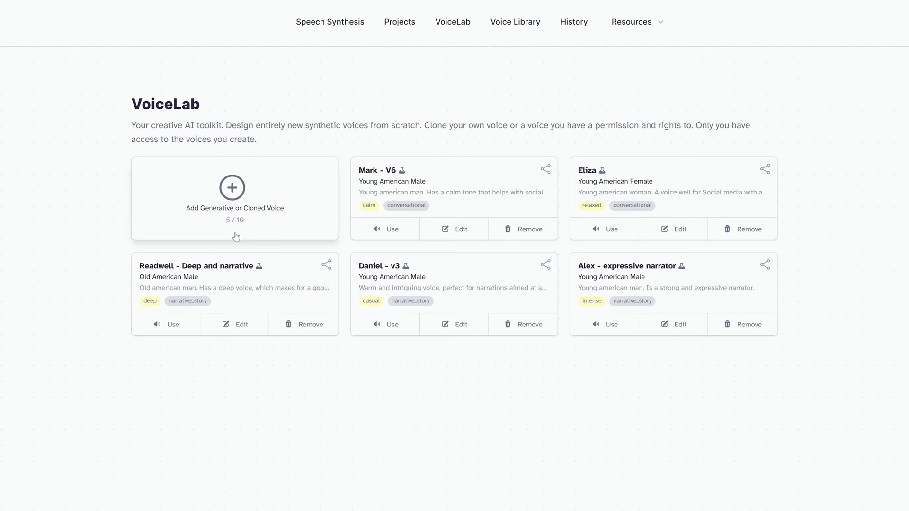
pyautogui.click(516, 22)
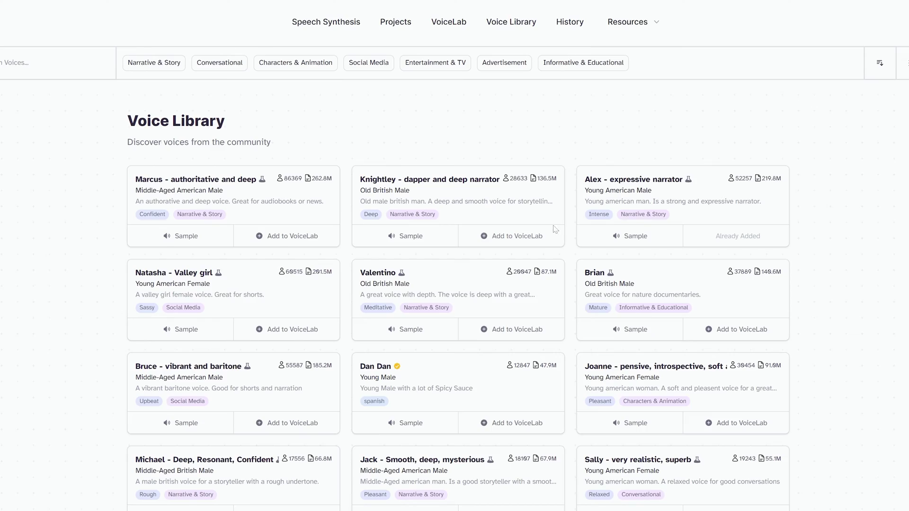
pyautogui.scroll(-12, 555, 229)
pyautogui.scroll(10, 538, 234)
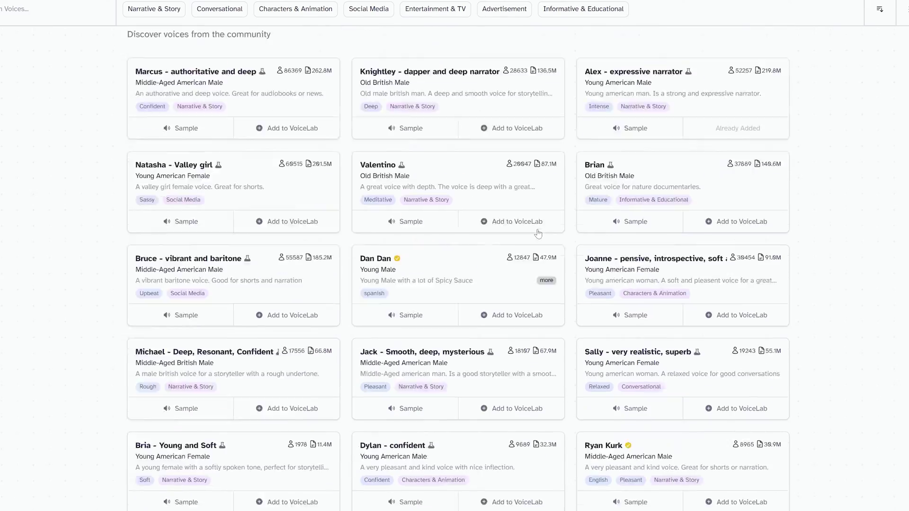
pyautogui.scroll(3, 538, 234)
# Check the History of generated samples and the Resources menu, then return to the Voice Library.
pyautogui.click(571, 26)
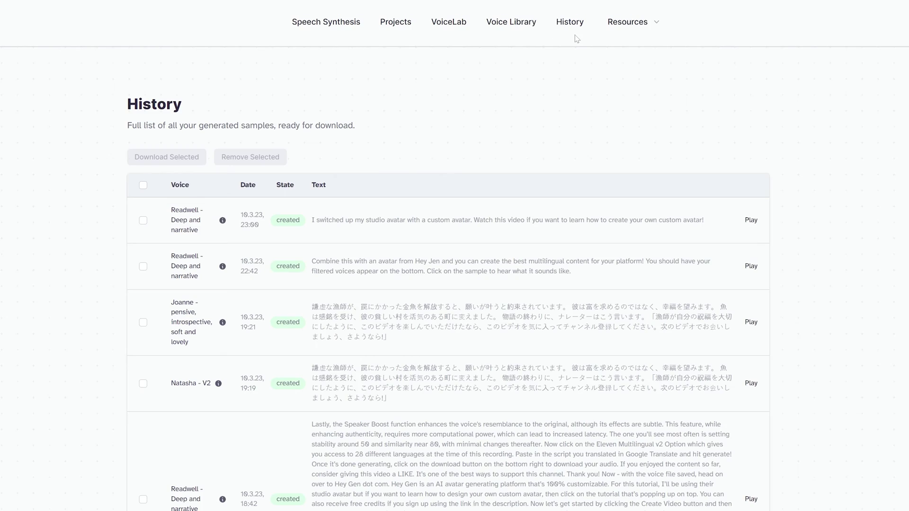
pyautogui.scroll(-9, 579, 40)
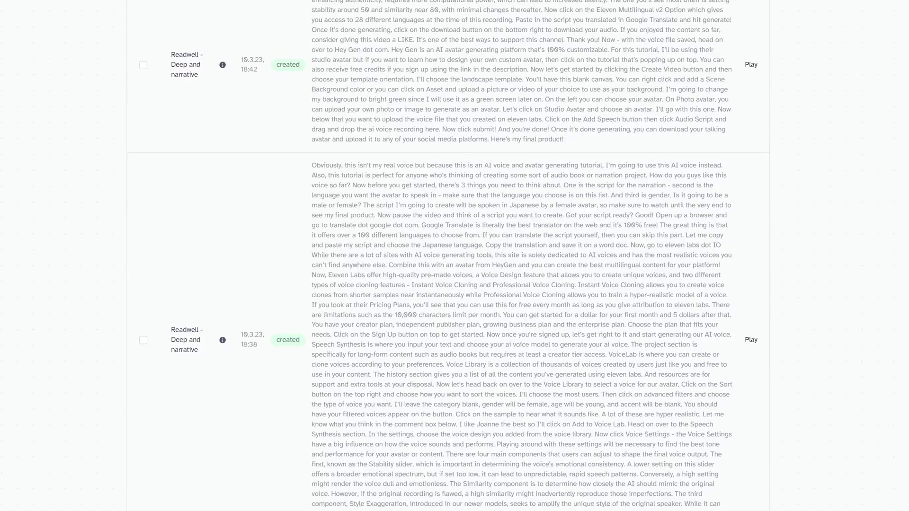
pyautogui.scroll(9, 582, 72)
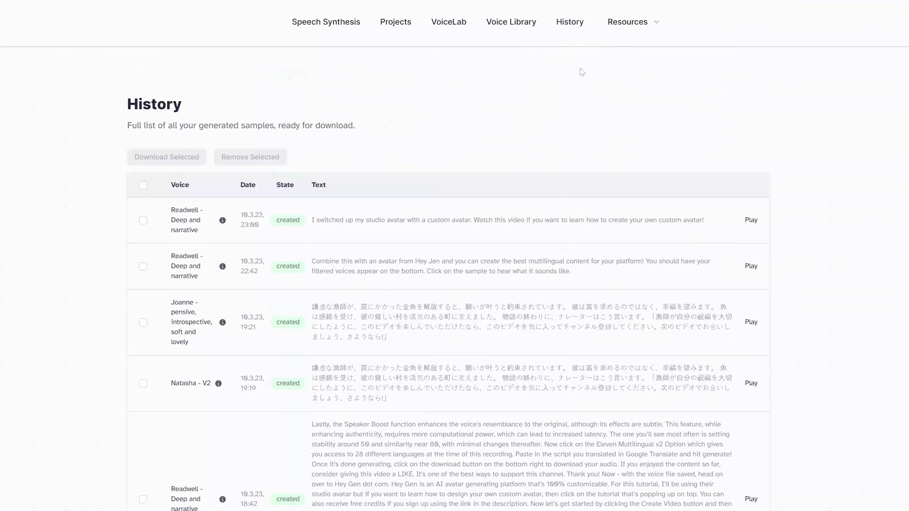
pyautogui.click(627, 27)
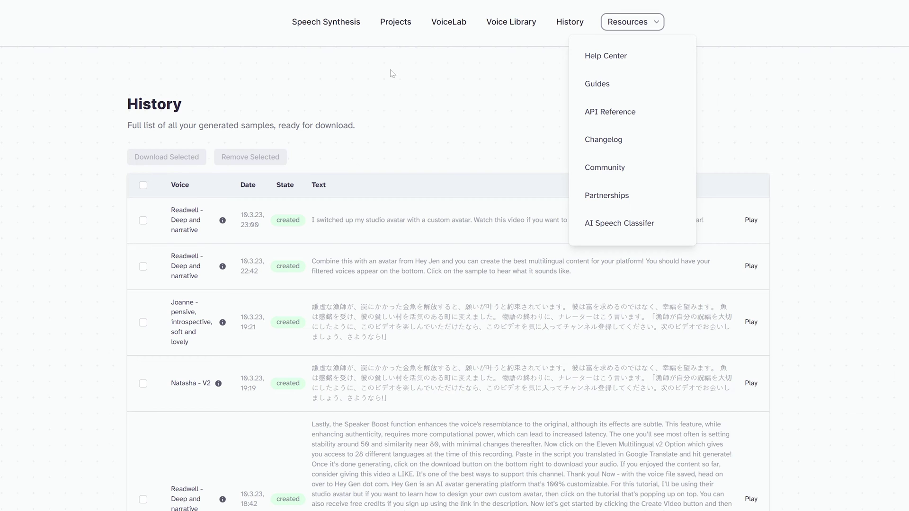
pyautogui.click(512, 21)
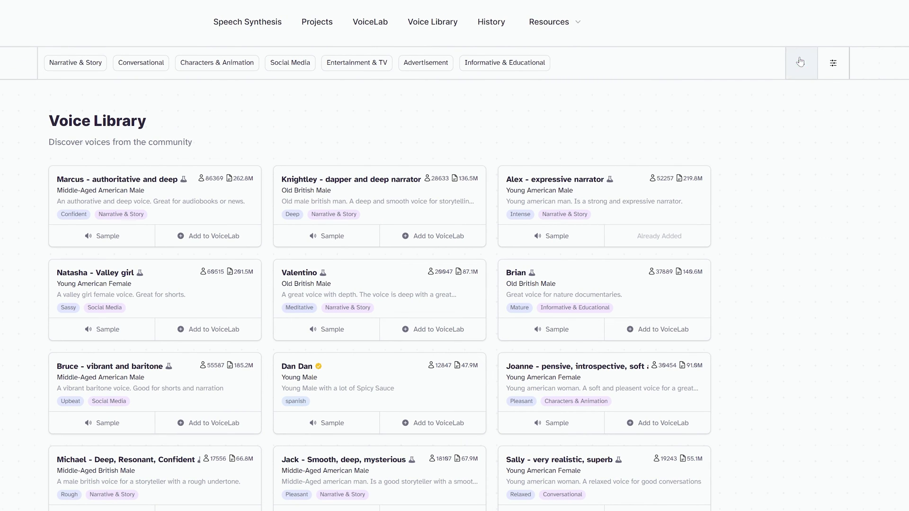
# Sort the Voice Library by Most Users and filter to young female voices.
pyautogui.click(878, 62)
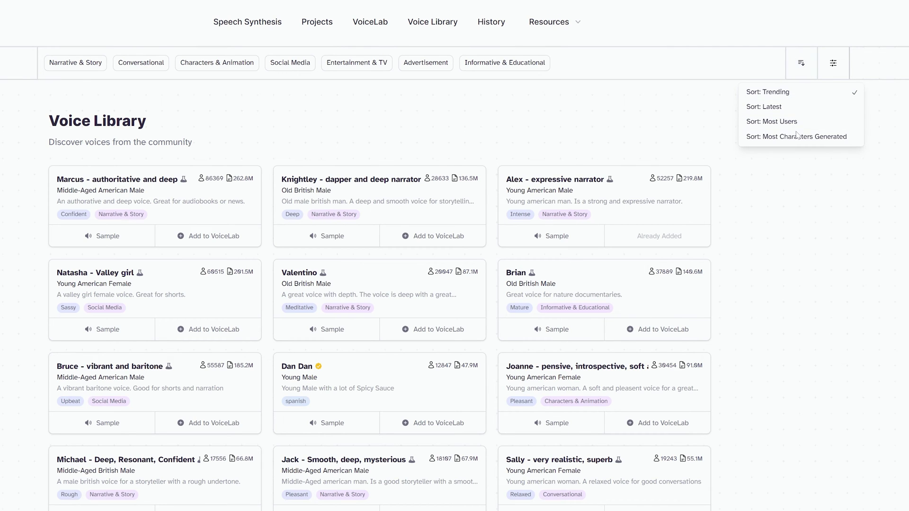
pyautogui.click(824, 122)
pyautogui.click(834, 64)
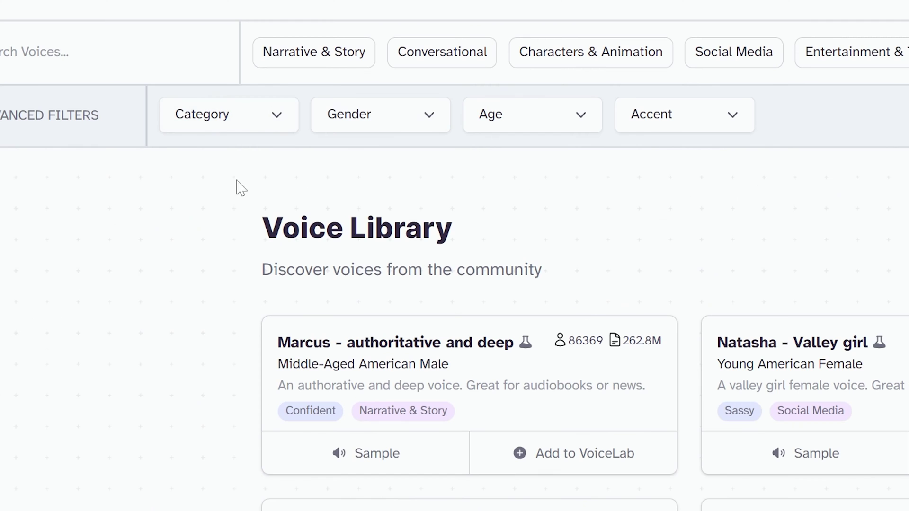
pyautogui.click(278, 114)
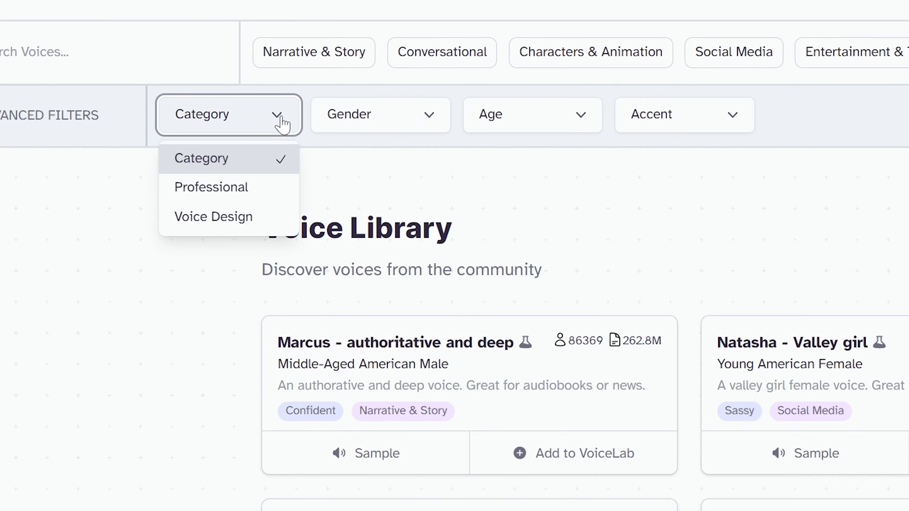
pyautogui.click(283, 124)
pyautogui.click(406, 117)
pyautogui.click(350, 217)
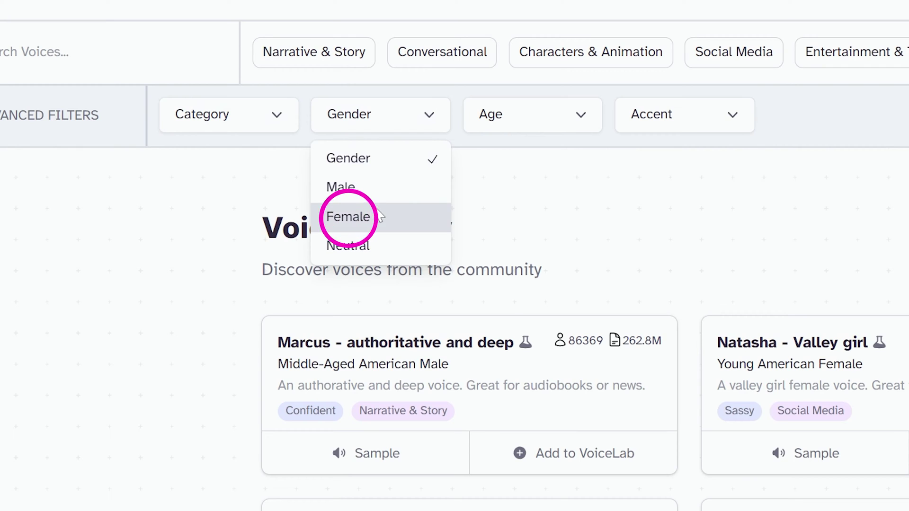
pyautogui.click(578, 114)
pyautogui.click(502, 187)
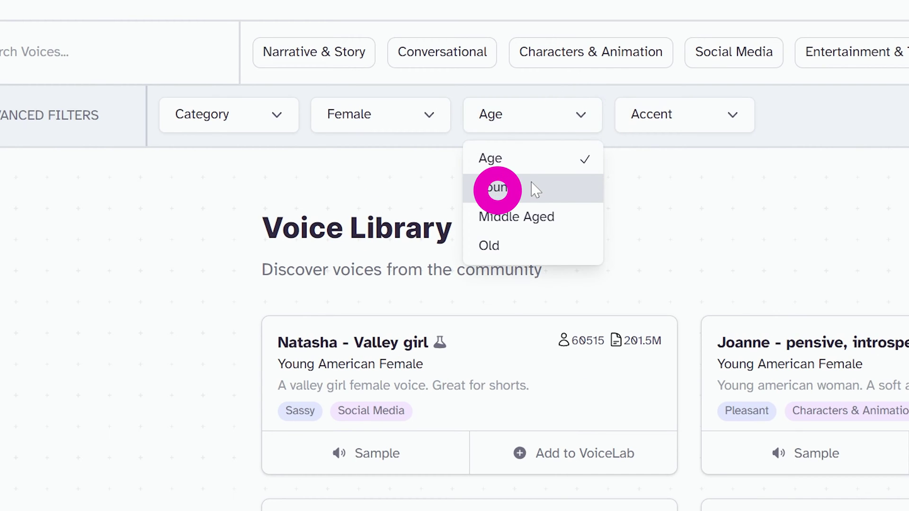
pyautogui.click(691, 116)
pyautogui.click(694, 158)
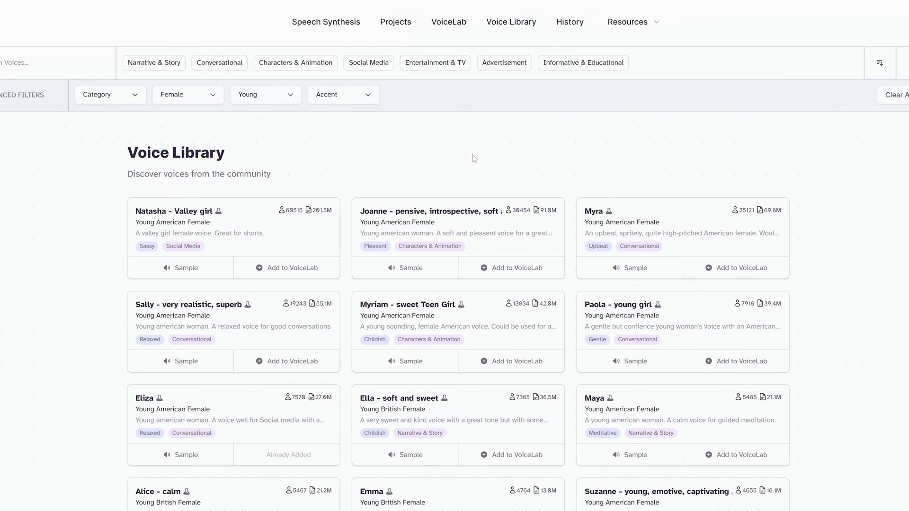
# Preview the voice samples of Natasha, Joanne, Myra and Ella.
pyautogui.scroll(-2, 475, 159)
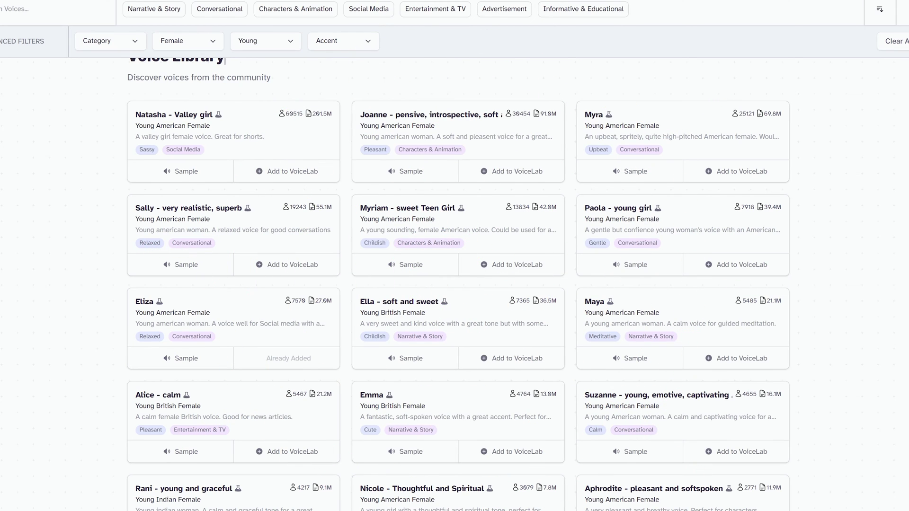
pyautogui.scroll(-3, 175, 270)
pyautogui.scroll(5, 175, 270)
pyautogui.click(176, 269)
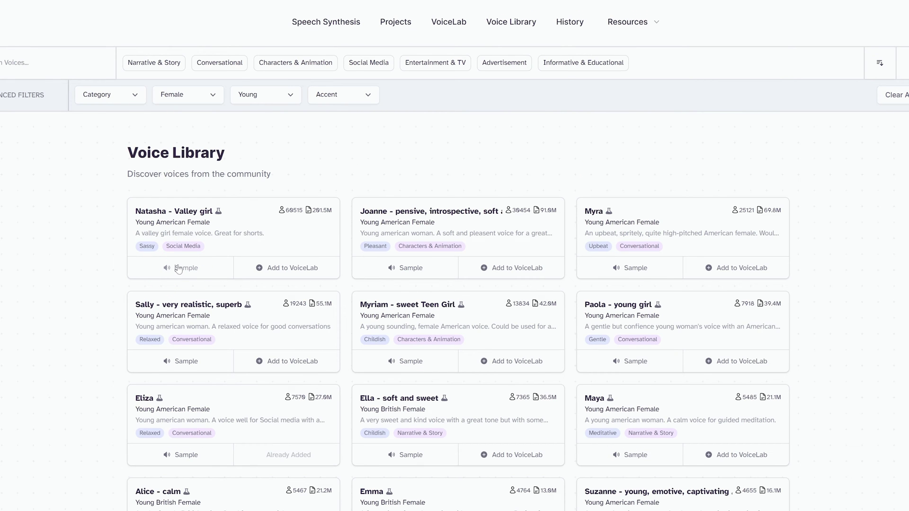
pyautogui.click(407, 268)
pyautogui.click(635, 268)
pyautogui.click(405, 455)
# Add Joanne's voice to VoiceLab and go to the Speech Synthesis page.
pyautogui.click(517, 268)
pyautogui.click(536, 348)
pyautogui.click(539, 338)
pyautogui.click(305, 24)
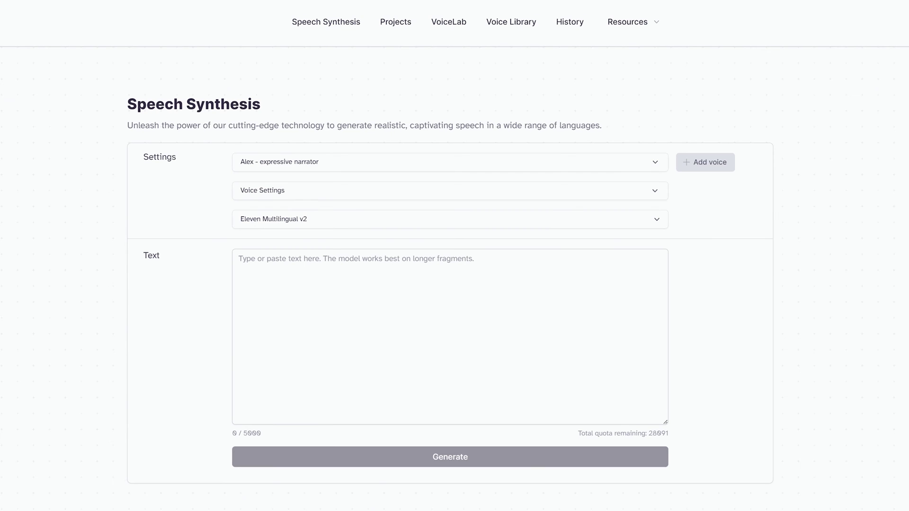
# Select Joanne - pensive, introspective, soft and lovely as the voice and expand Voice Settings.
pyautogui.click(655, 162)
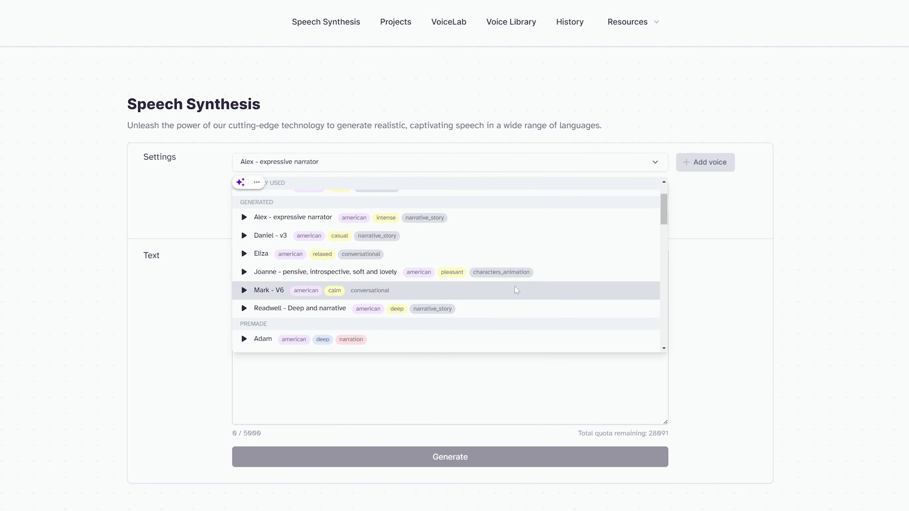
pyautogui.click(517, 272)
pyautogui.click(548, 190)
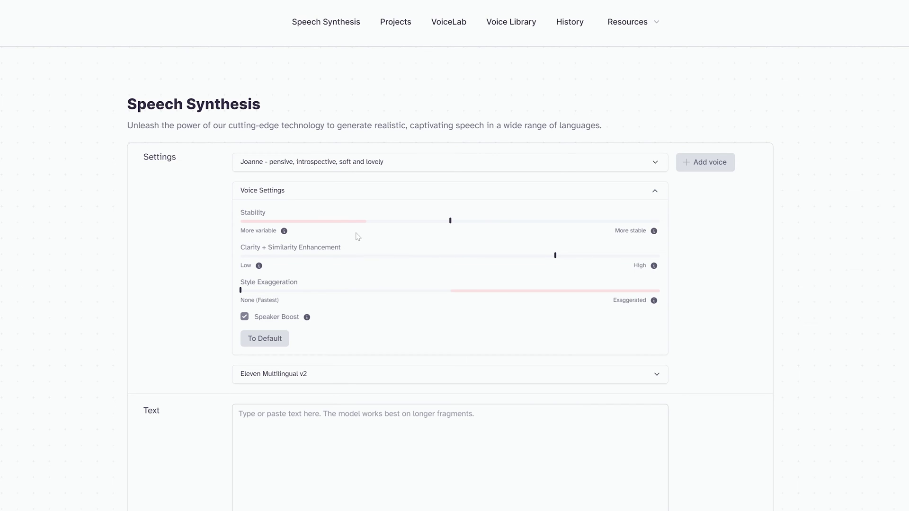
pyautogui.moveTo(452, 225)
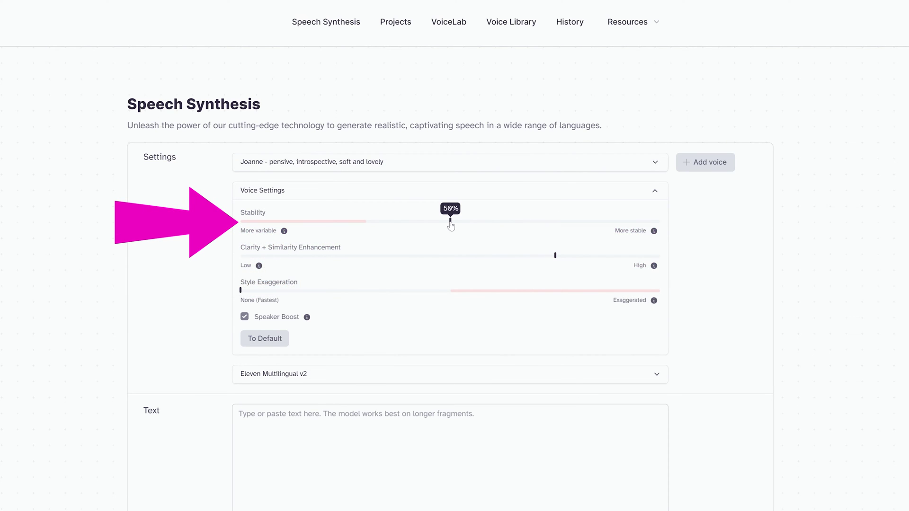
# Try out the voice sliders, finishing with Stability at about 50% and Clarity + Similarity at 80%.
pyautogui.moveTo(451, 226); pyautogui.dragTo(240, 229)
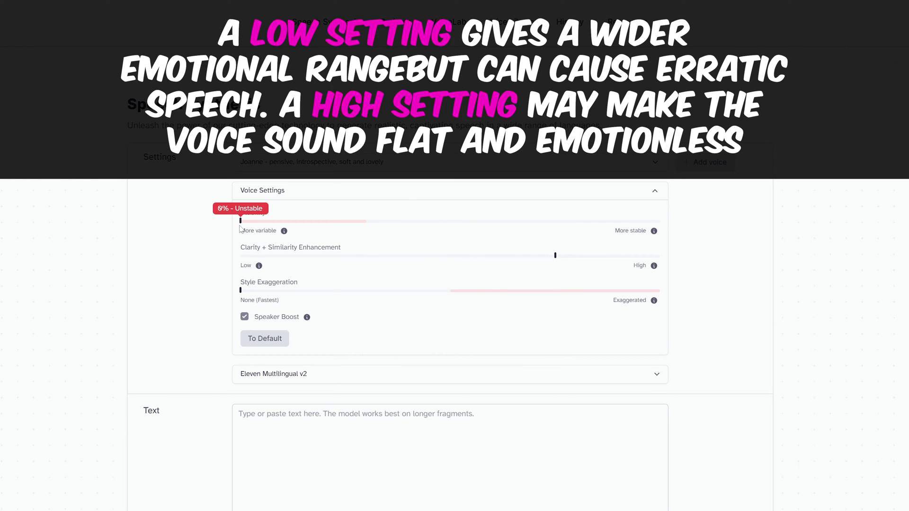
pyautogui.moveTo(240, 221); pyautogui.dragTo(661, 223)
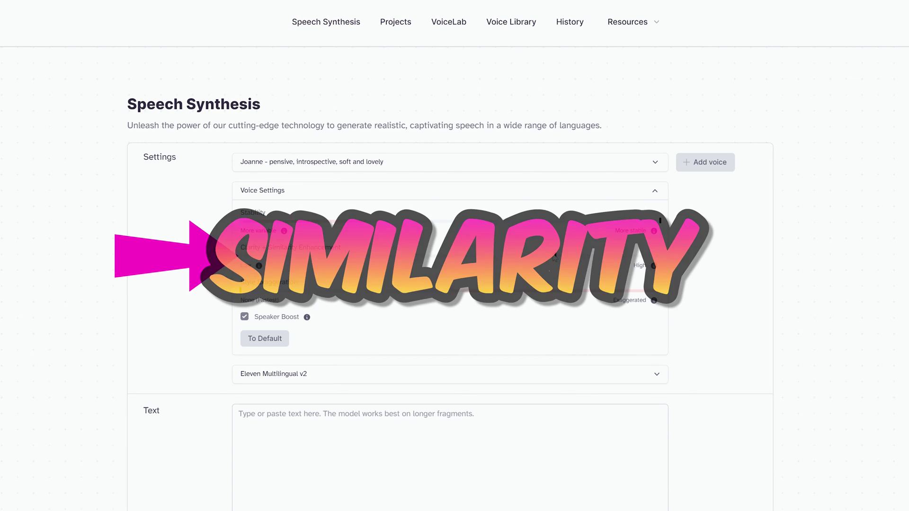
pyautogui.moveTo(554, 258); pyautogui.dragTo(575, 259)
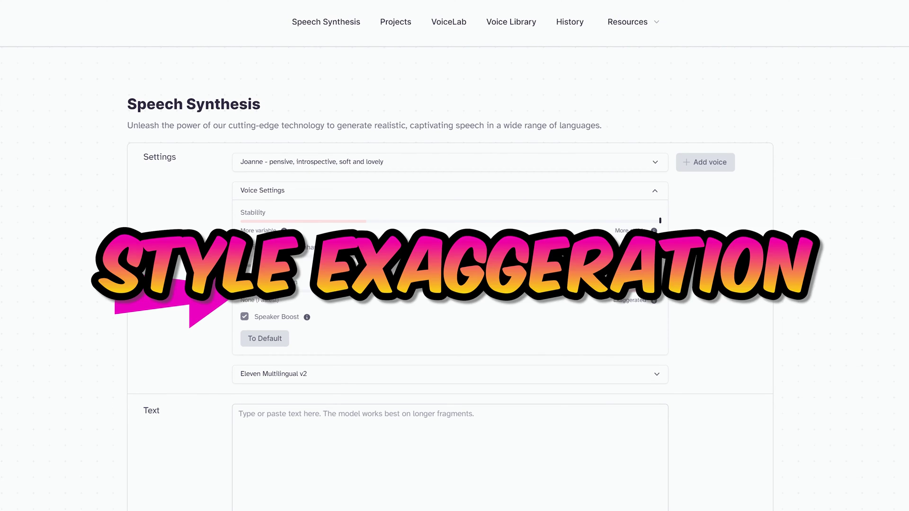
pyautogui.moveTo(320, 296); pyautogui.dragTo(228, 300)
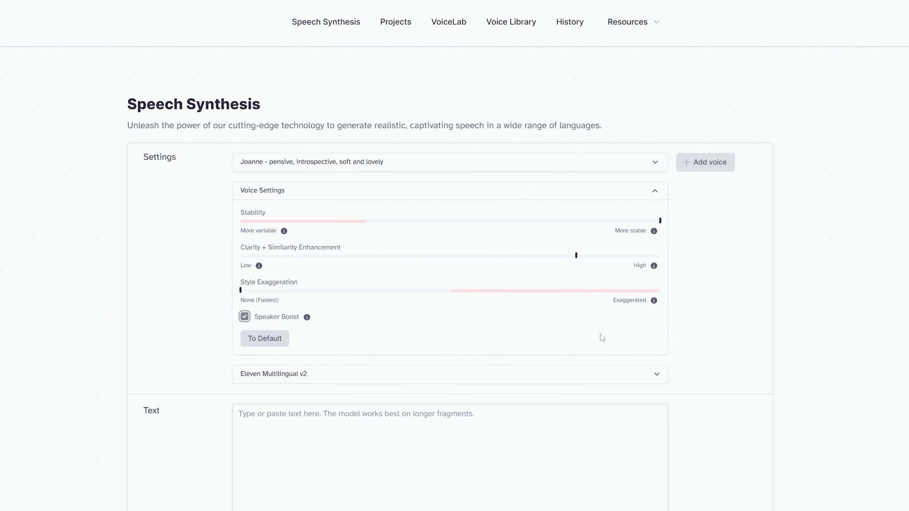
pyautogui.moveTo(661, 221); pyautogui.dragTo(450, 229)
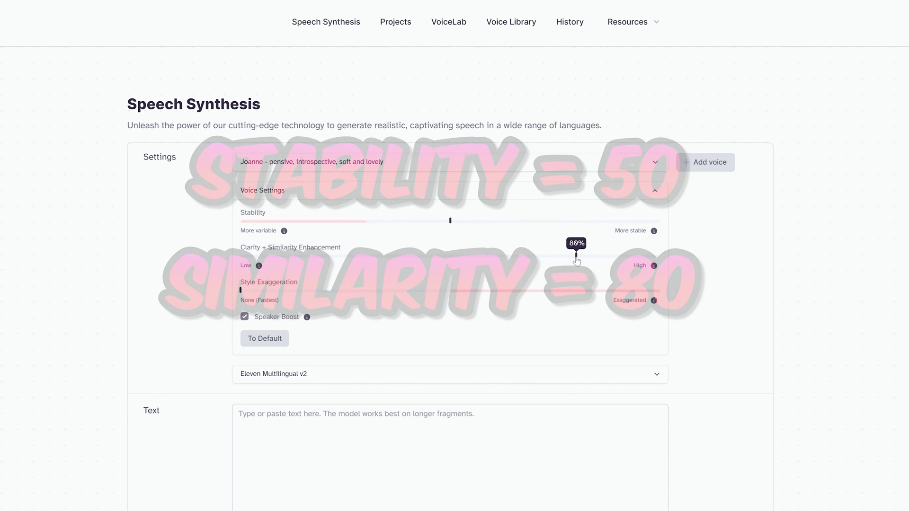
# Choose the Eleven Multilingual v2 model and paste the Japanese story into the text box.
pyautogui.click(518, 379)
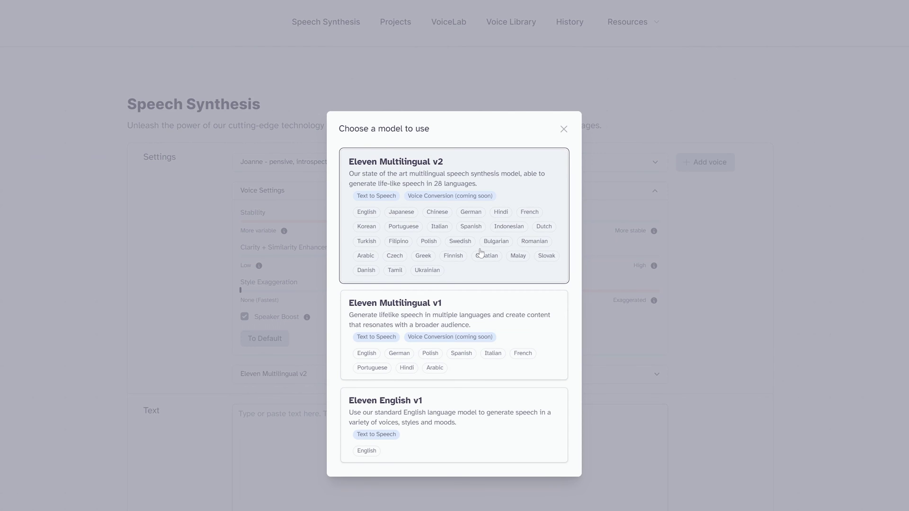
pyautogui.click(481, 253)
pyautogui.scroll(-3, 480, 253)
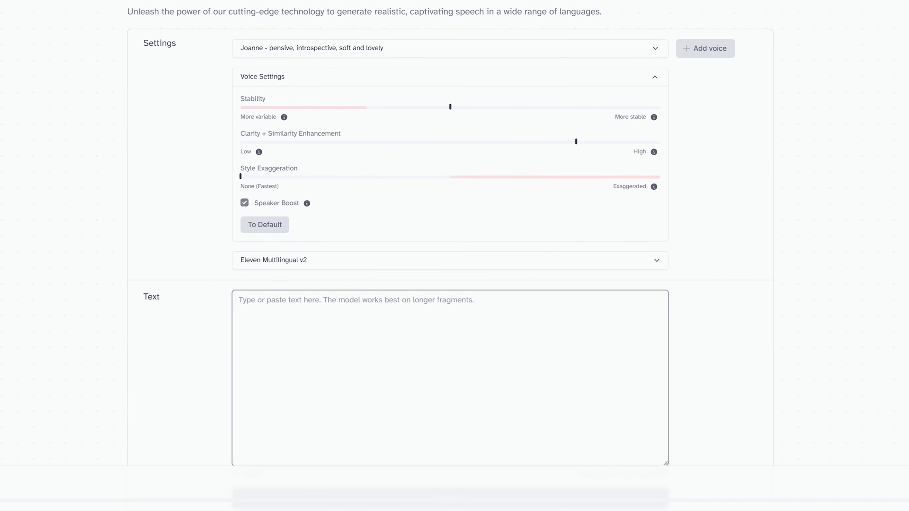
pyautogui.write('謙虚な漁師が金魚を罠から解放すると、その願いが叶うと約束されます。 彼は富ではなく幸福を求めています。 フィッシュは感銘を受け、貧しい村を繁栄した町に変えました。 物語の最後に、ナレーターはこう言います。「漁師が自分の祝福を大切に思っていたように。このビデオが気に入ったら、気に入ってチャンネル登録してください。次のビデオでお会いしましょう、さようなら!」')
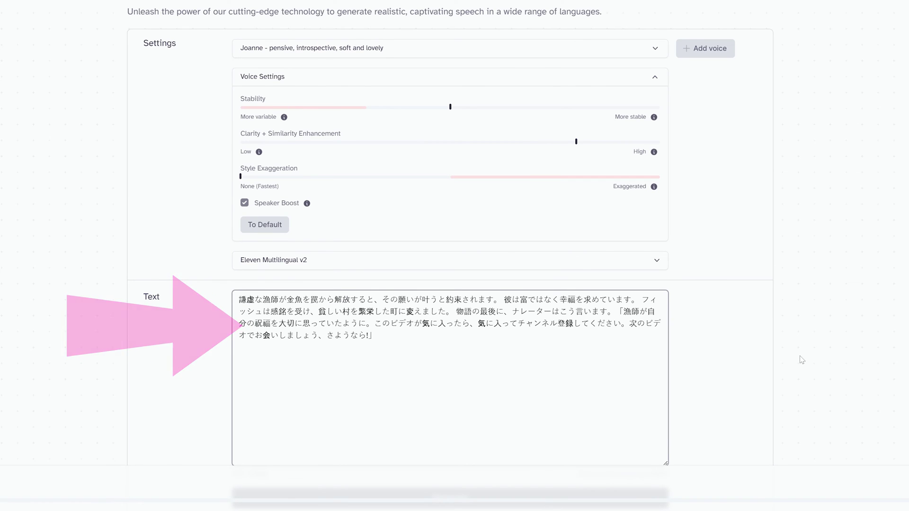
# Generate the 0:32 Japanese speech clip in Joanne's voice and download the audio.
pyautogui.scroll(-3, 800, 360)
pyautogui.click(572, 356)
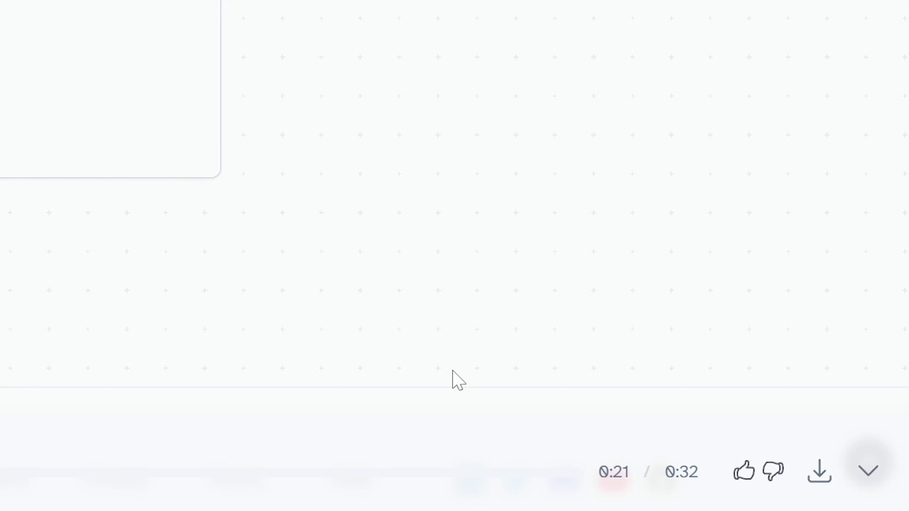
pyautogui.click(819, 471)
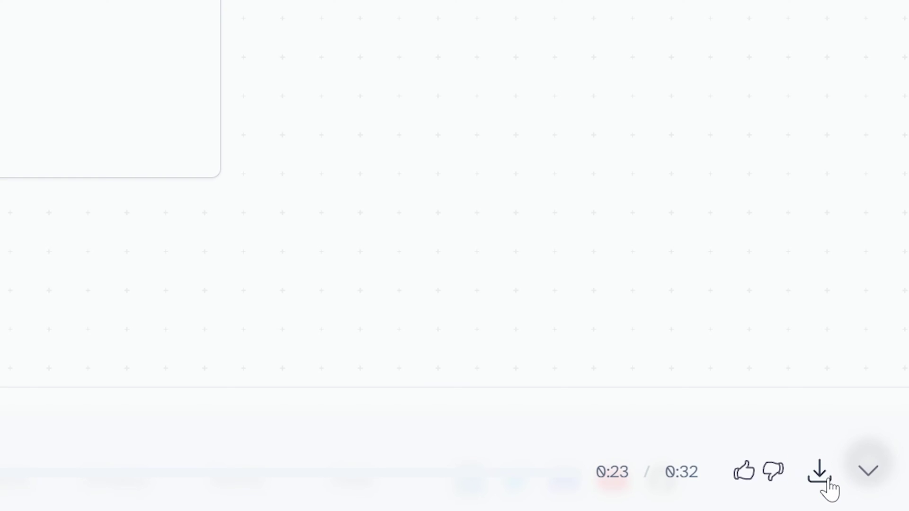